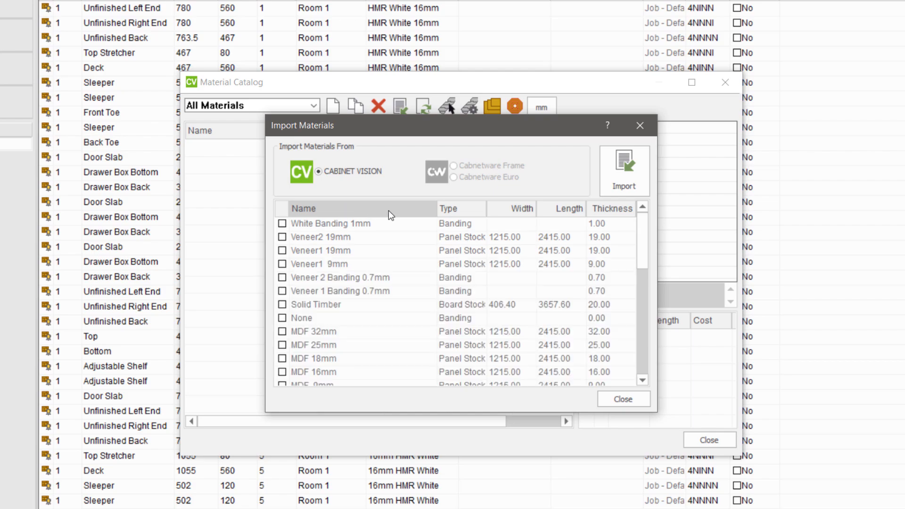
Sort the list of importable materials in turn by type, width, length, thickness and name
click(458, 211)
click(507, 208)
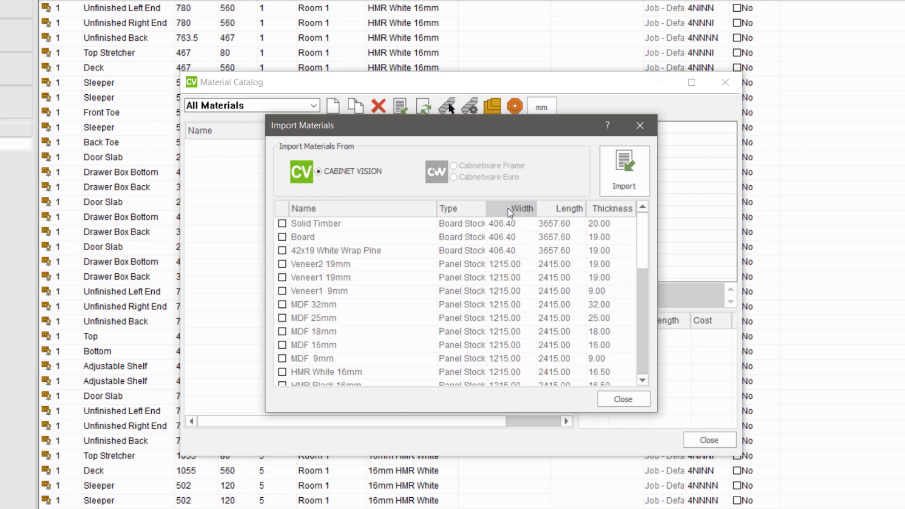
click(564, 210)
click(610, 210)
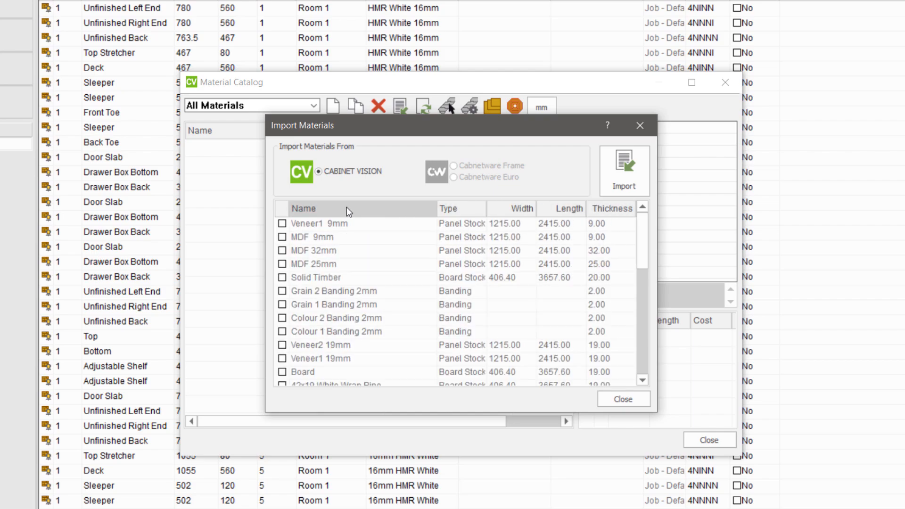
click(346, 209)
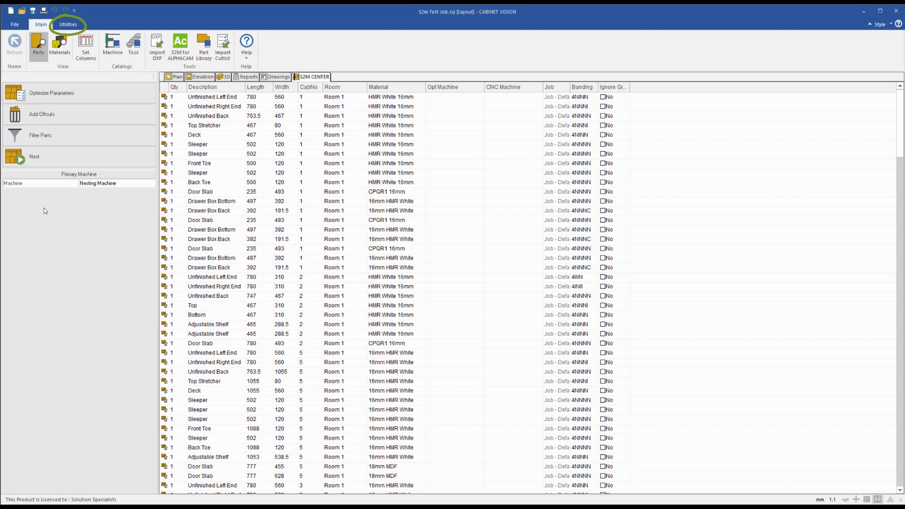
Open the Material Catalog and list the CABINET VISION materials available for import
click(70, 26)
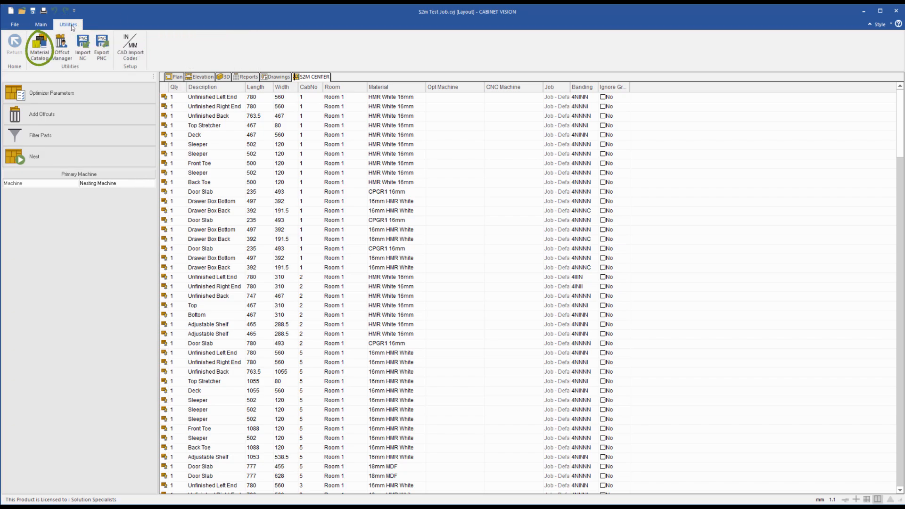
click(37, 52)
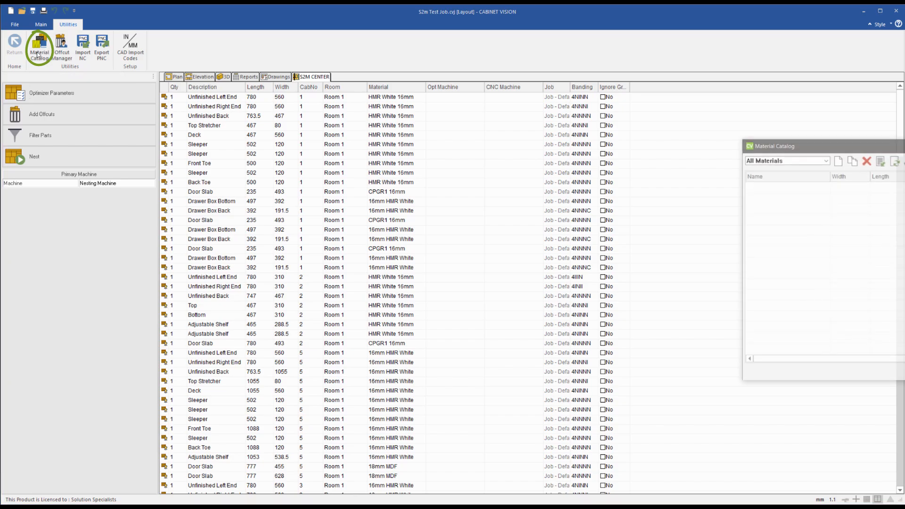
drag(823, 146, 328, 141)
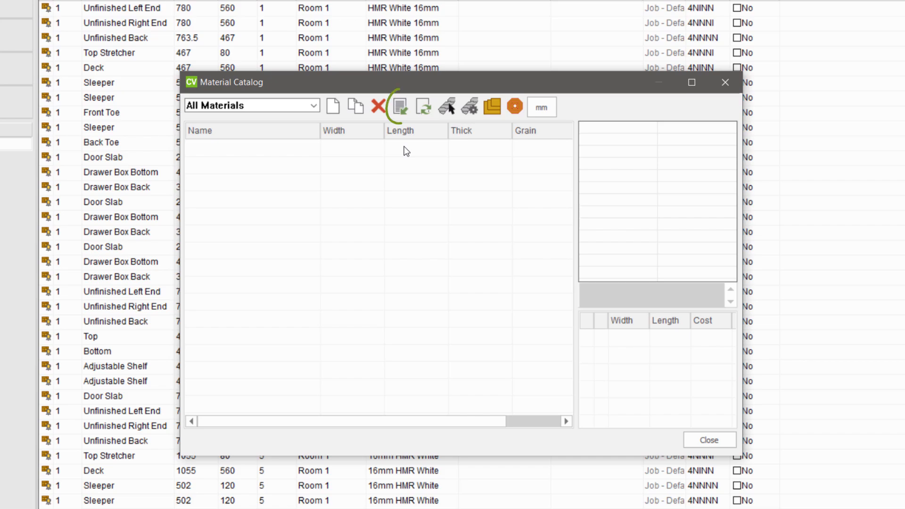
click(403, 110)
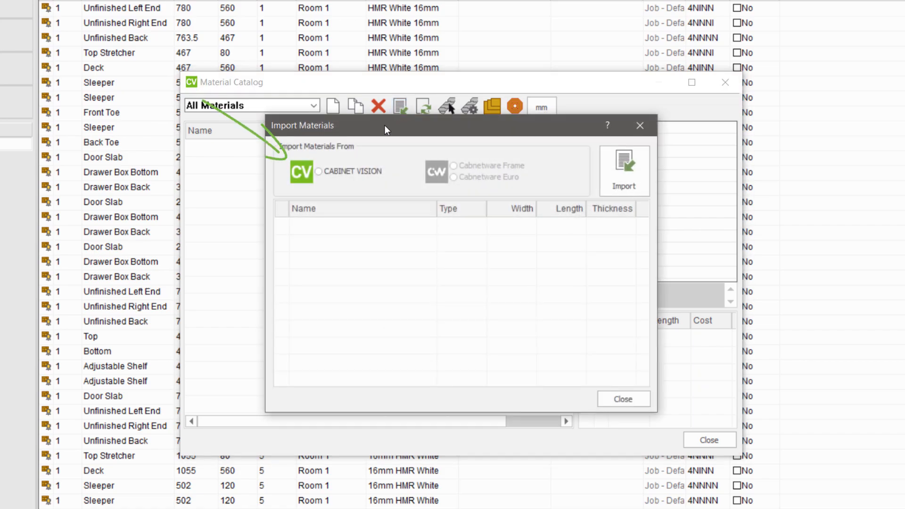
click(330, 171)
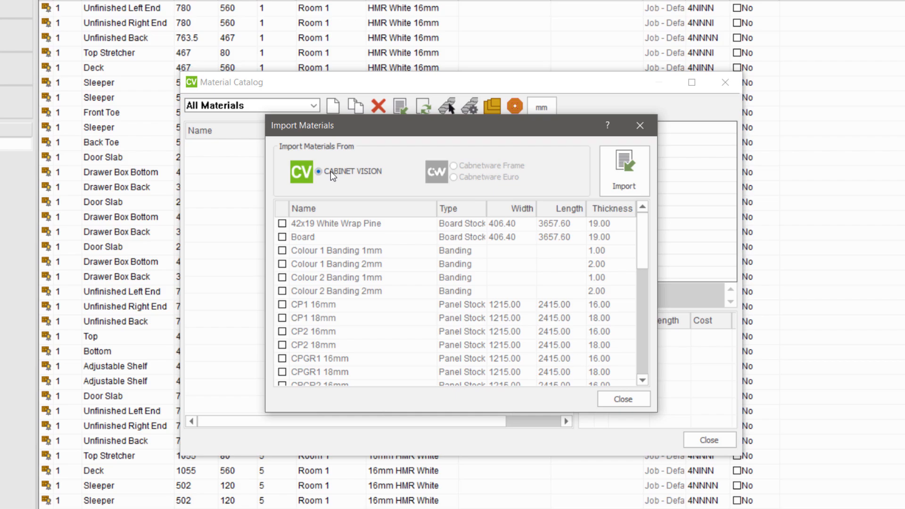
Mark HMR White 16mm and HMR Black 16mm for import
scroll(332, 290, down, 2)
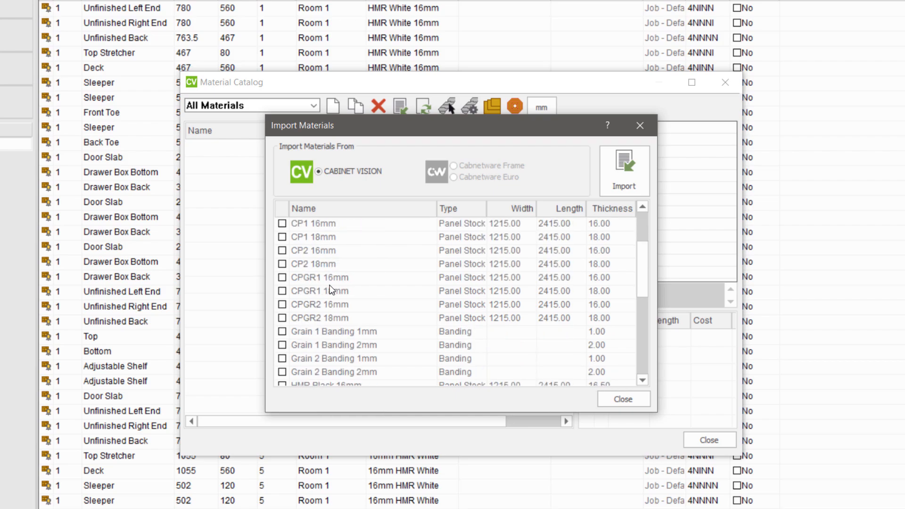
scroll(333, 290, down, 1)
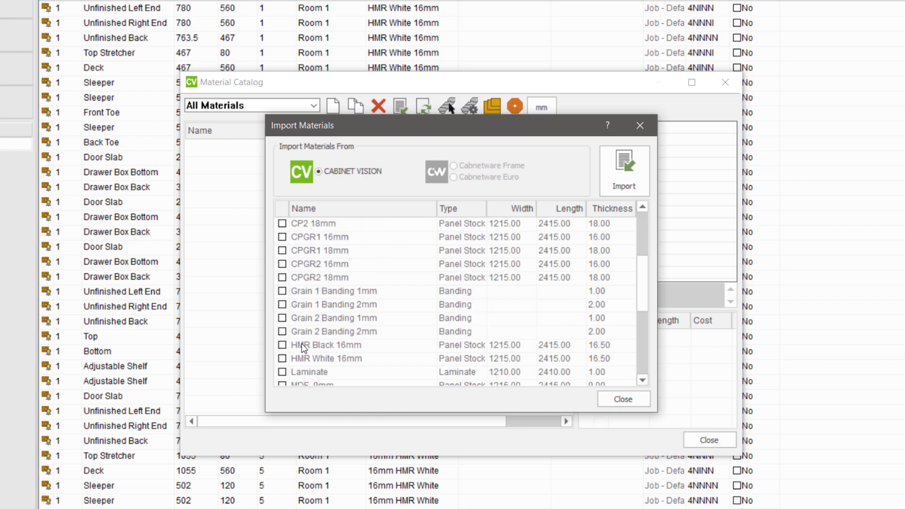
click(324, 360)
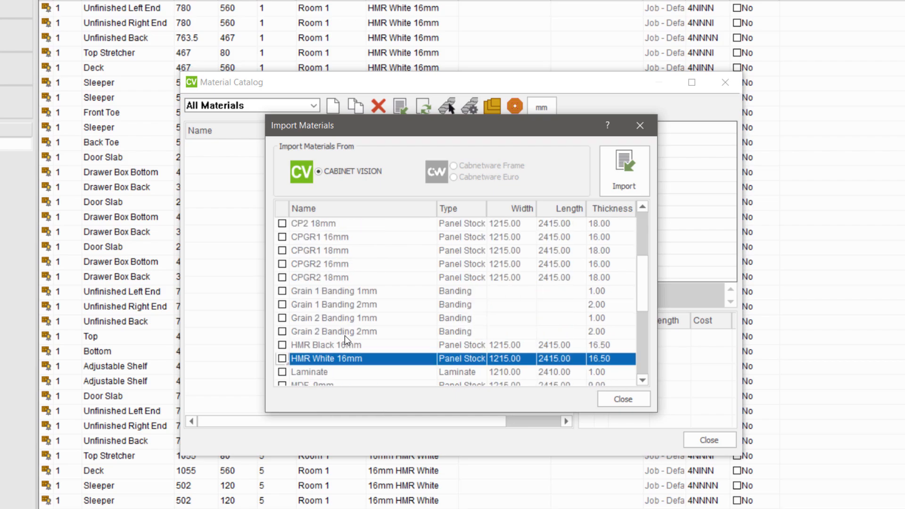
click(282, 359)
click(282, 345)
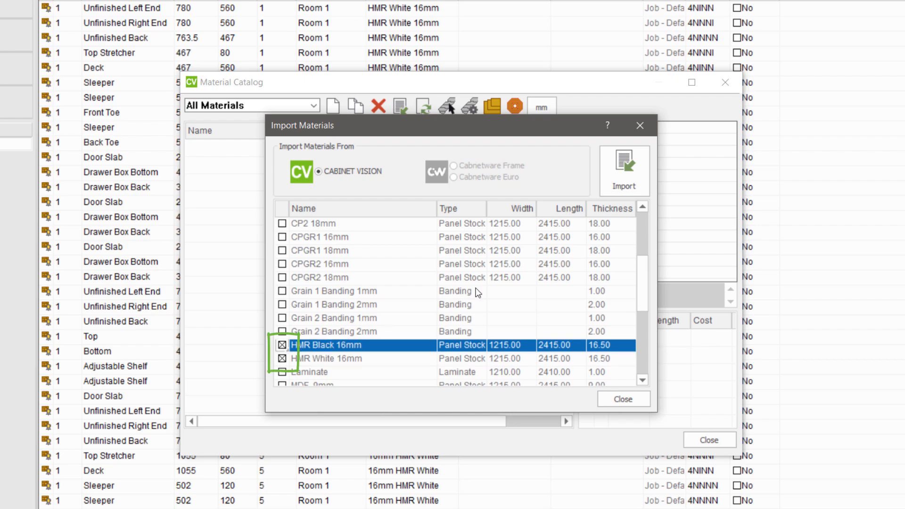
Sort the import list by thickness, also mark MDF 25mm and MDF 32mm, and import the marked materials into the catalog
click(602, 212)
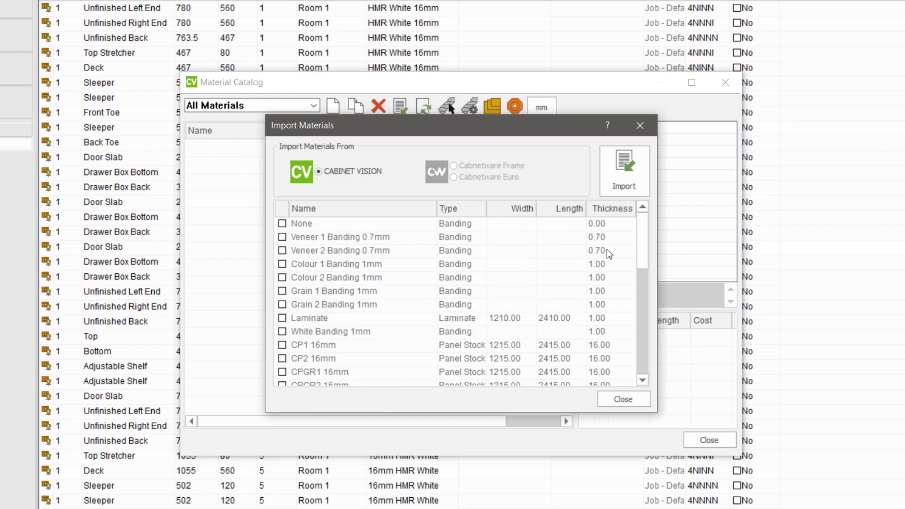
scroll(603, 337, down, 1)
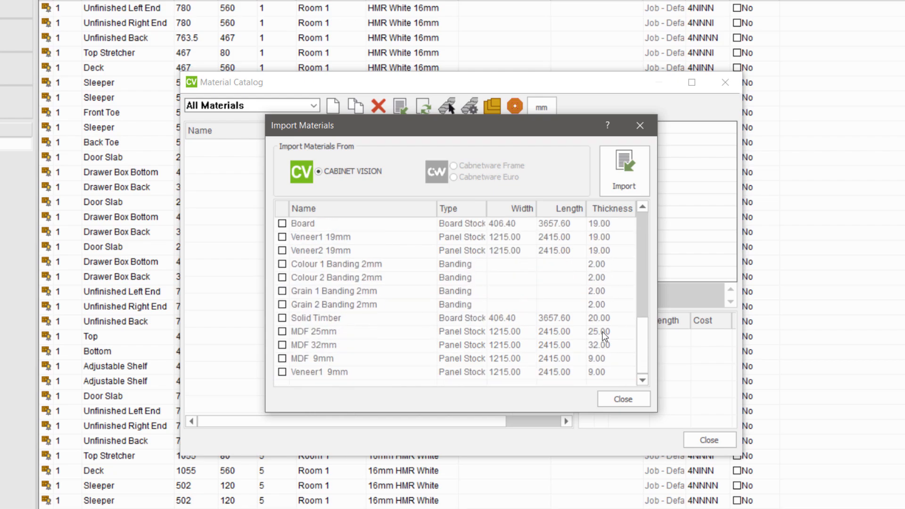
click(282, 332)
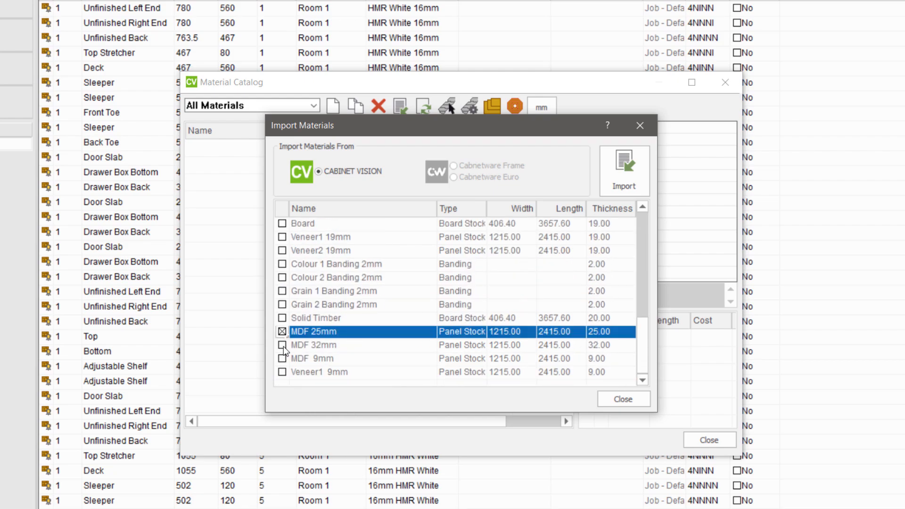
click(282, 345)
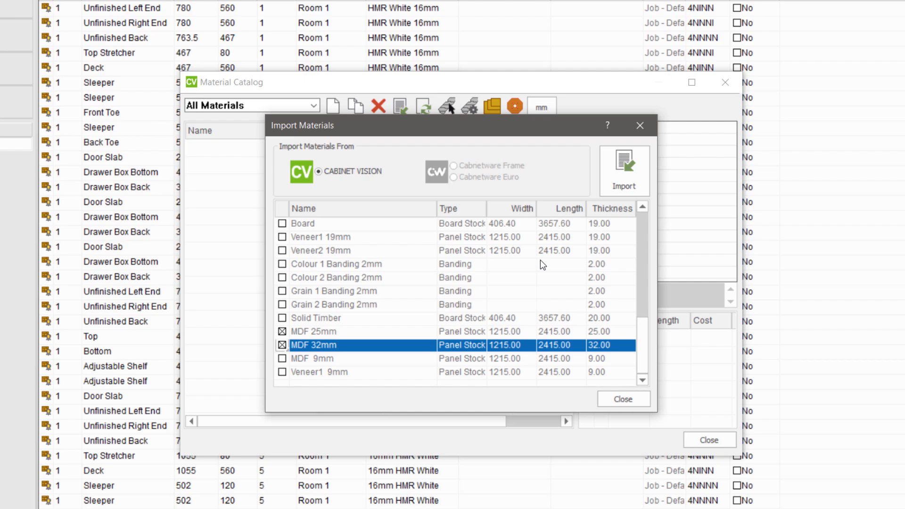
click(625, 185)
click(624, 399)
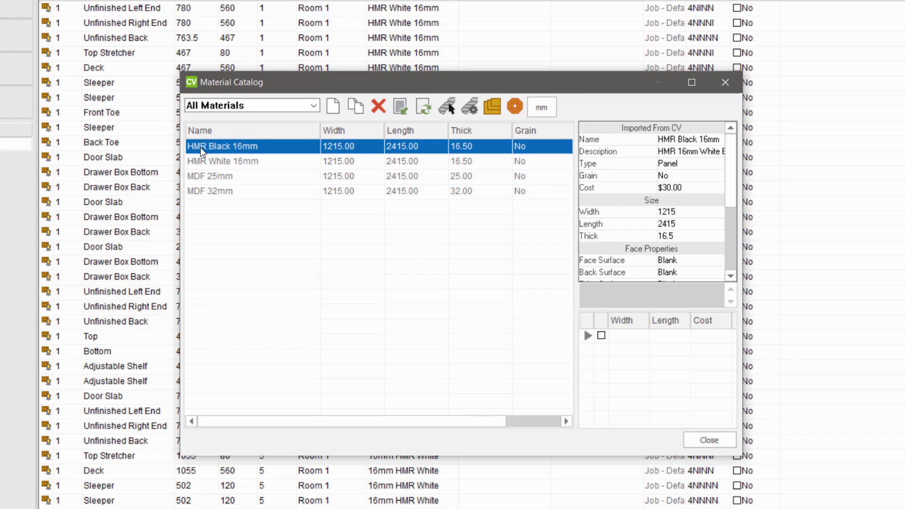
Assign 10COMP 3Wing as the outline tool for HMR Black 16mm, for both material face up and face down
click(448, 108)
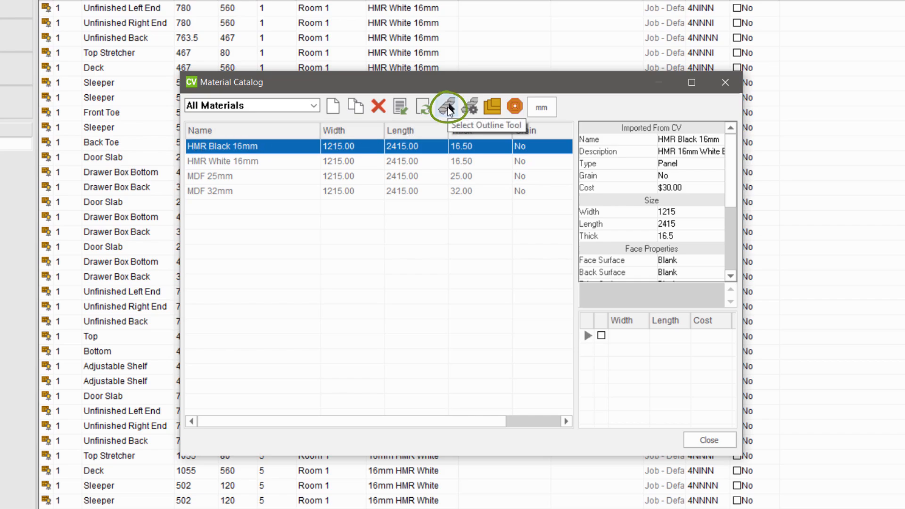
click(448, 108)
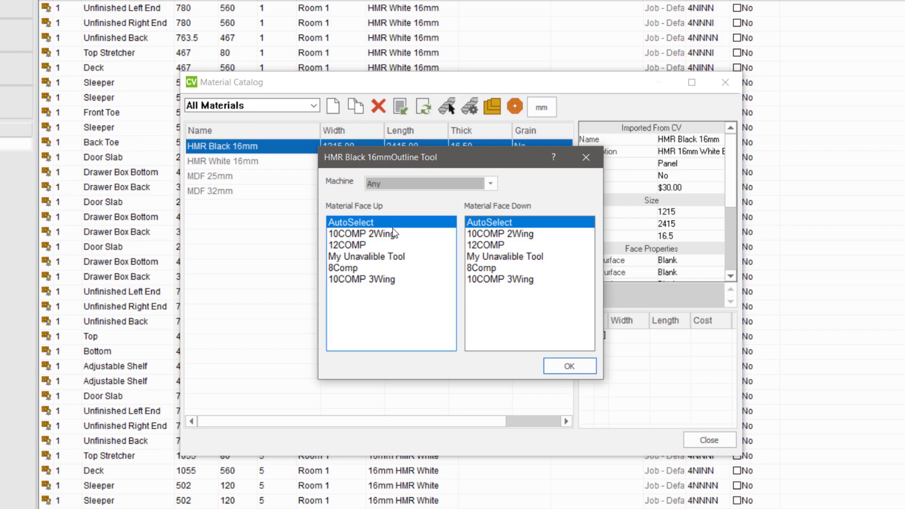
click(373, 281)
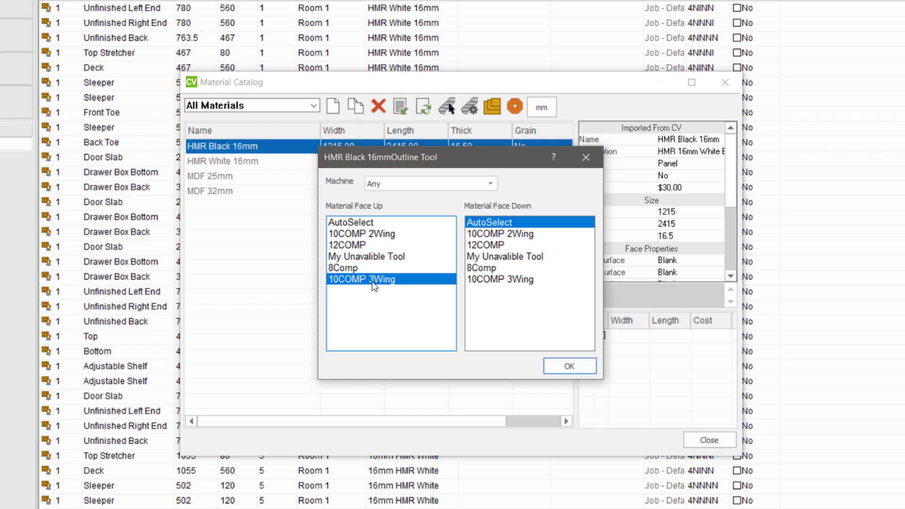
click(511, 279)
click(347, 255)
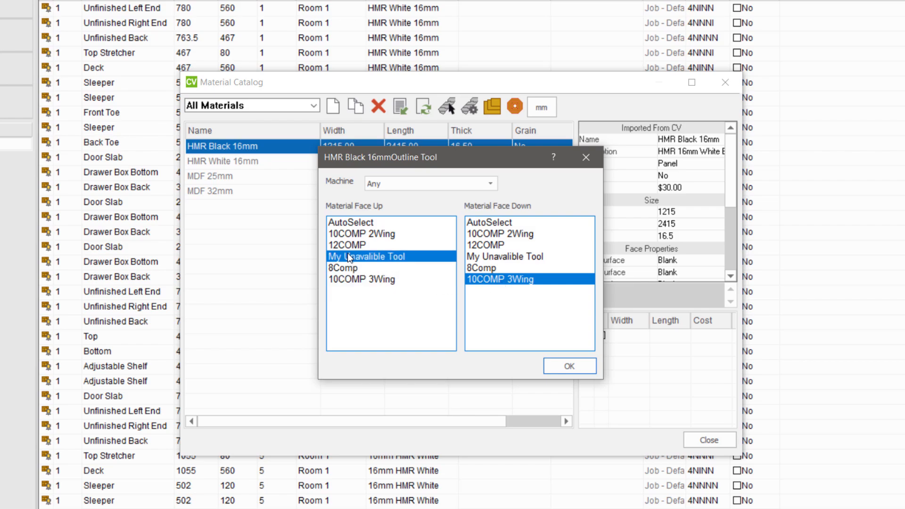
click(479, 257)
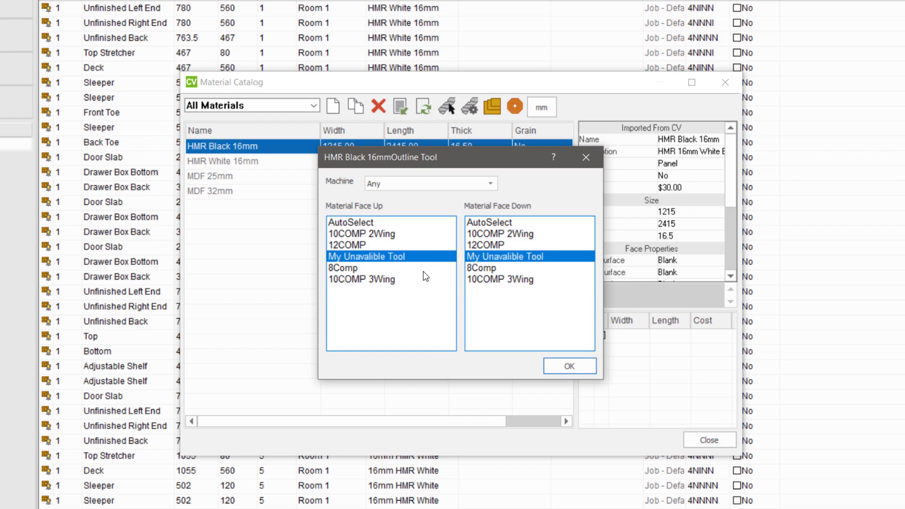
click(375, 280)
click(482, 278)
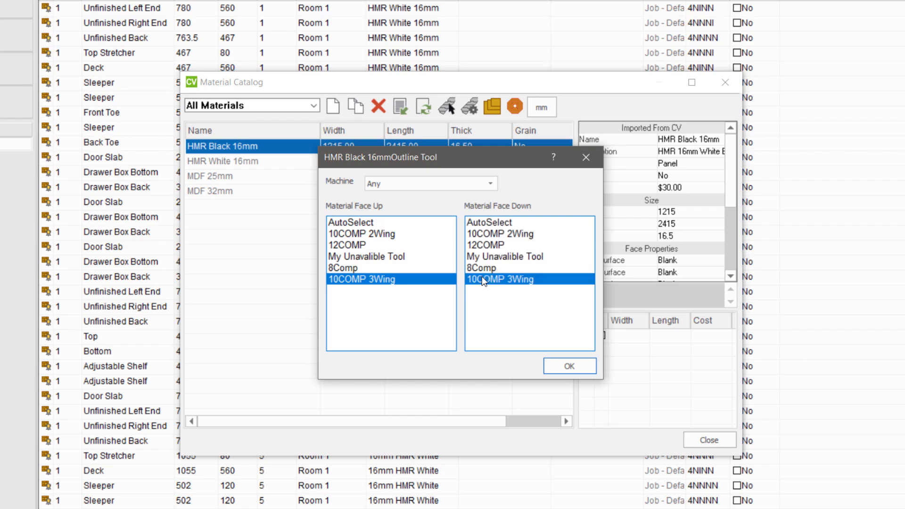
click(568, 367)
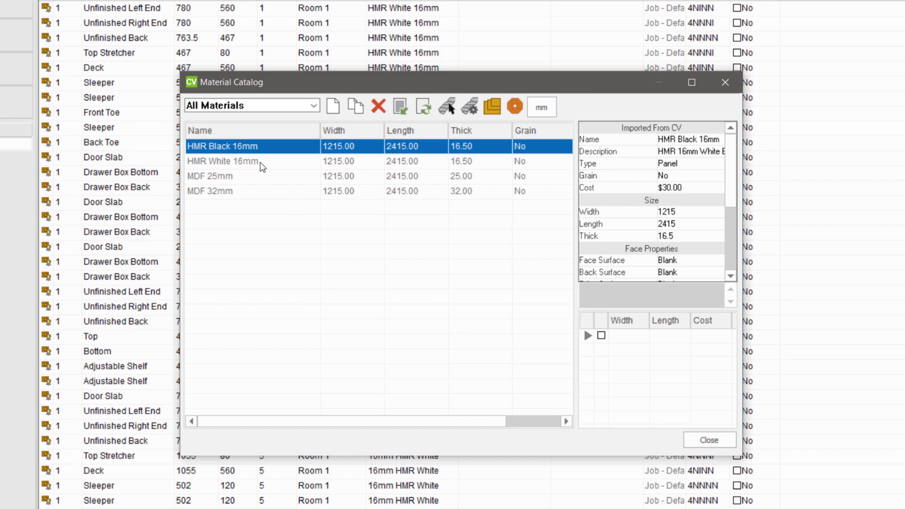
Assign 10COMP 3Wing as the outline tool for HMR White 16mm on both material faces
click(216, 162)
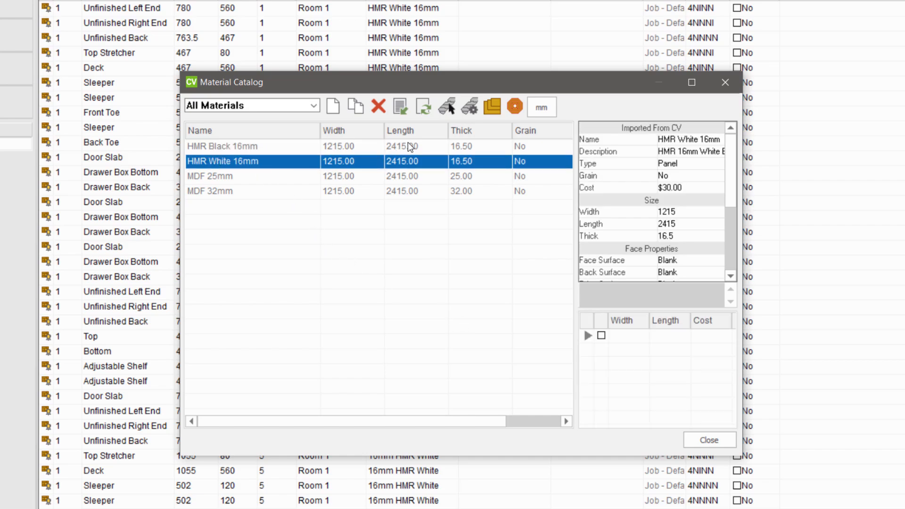
click(449, 109)
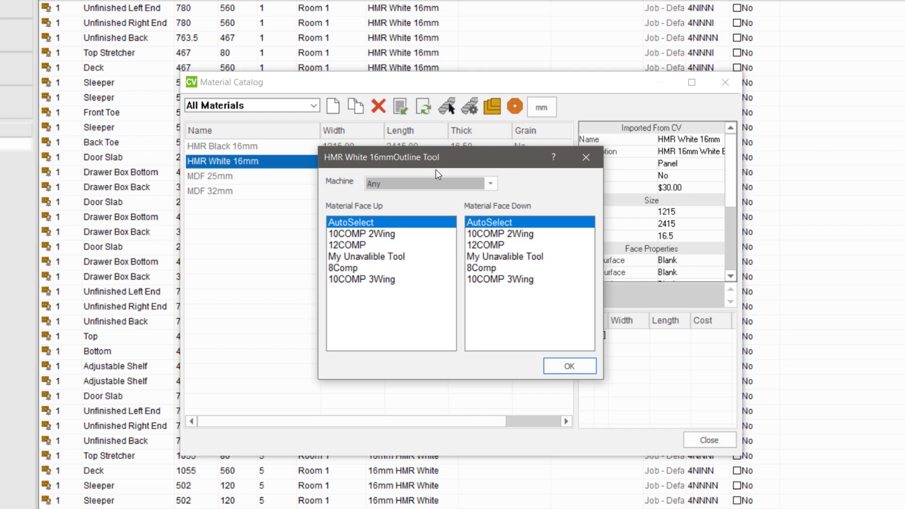
click(377, 280)
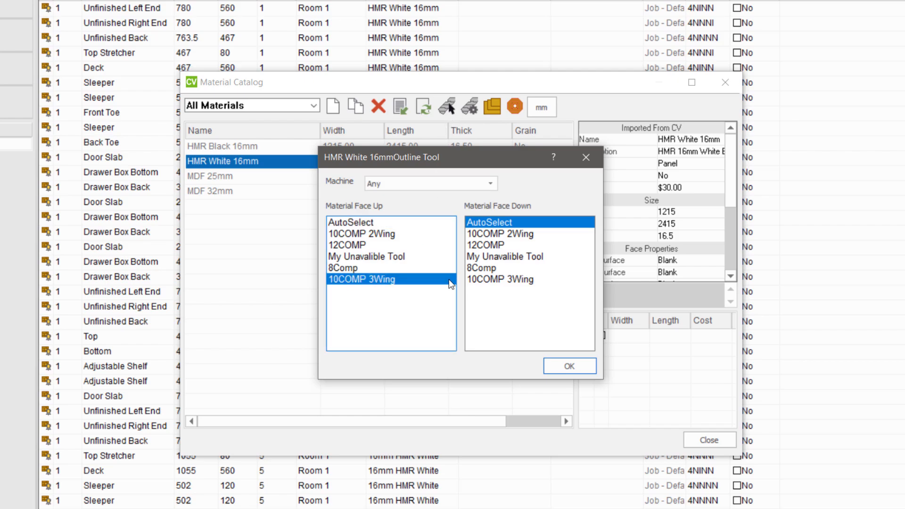
click(490, 279)
click(568, 366)
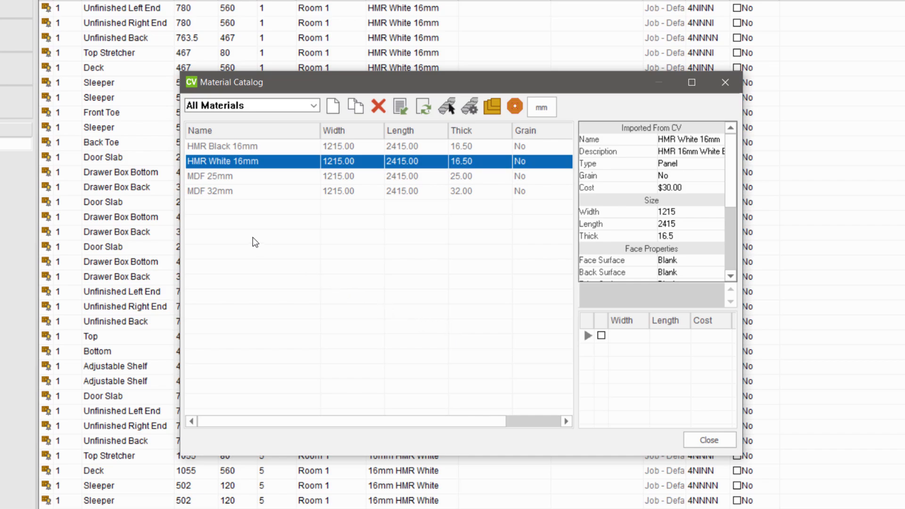
Assign 12COMP as the outline tool for MDF 25mm, for both material face up and face down
click(193, 176)
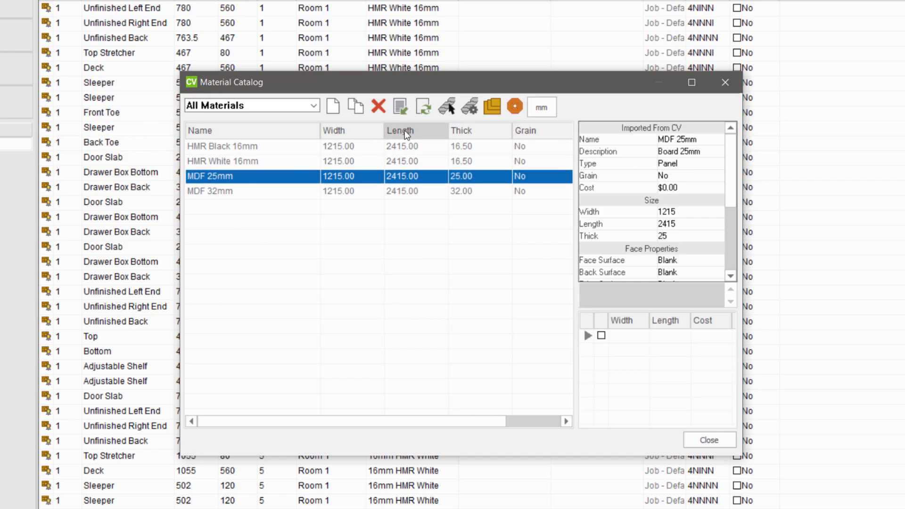
click(448, 107)
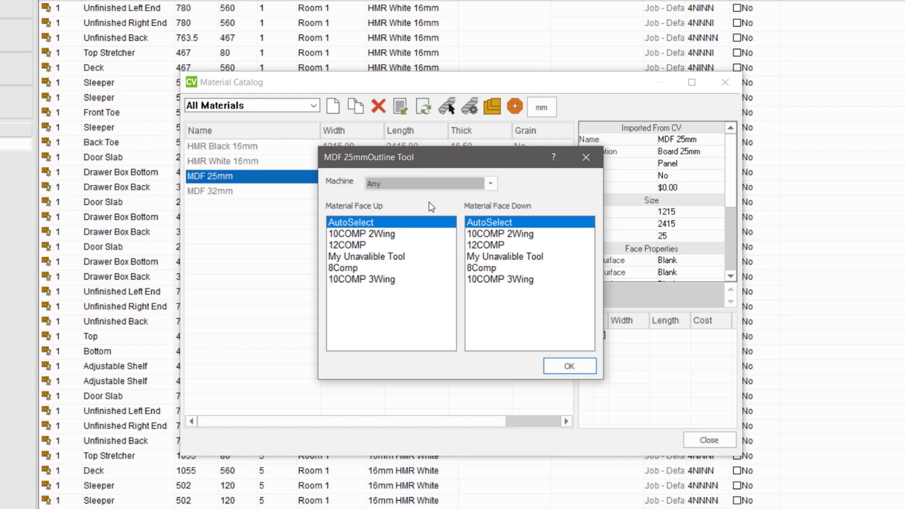
click(350, 245)
click(487, 246)
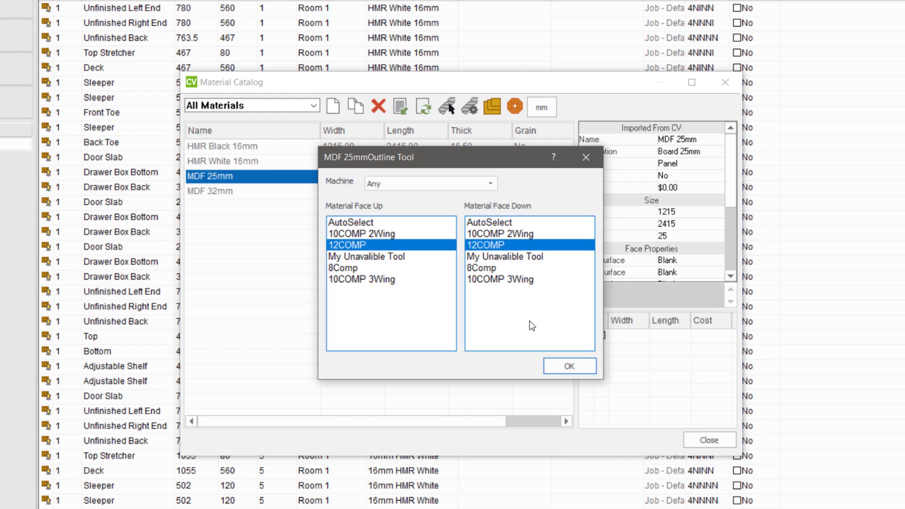
click(568, 367)
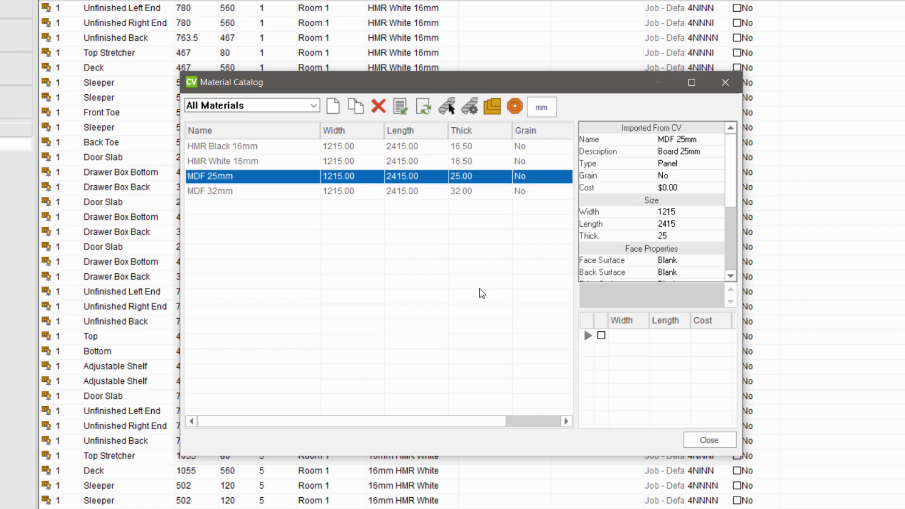
Close the Material Catalog and display the job's materials list in S2M Center instead of its parts
click(710, 440)
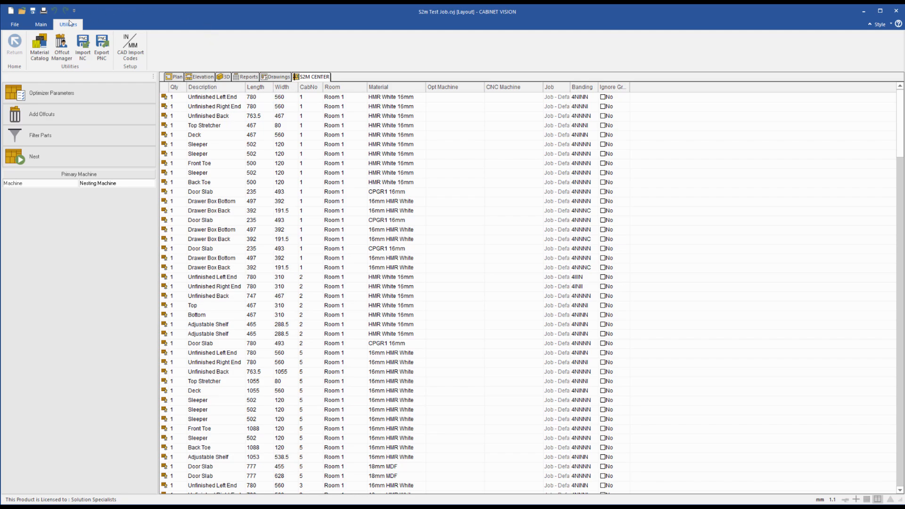
click(41, 26)
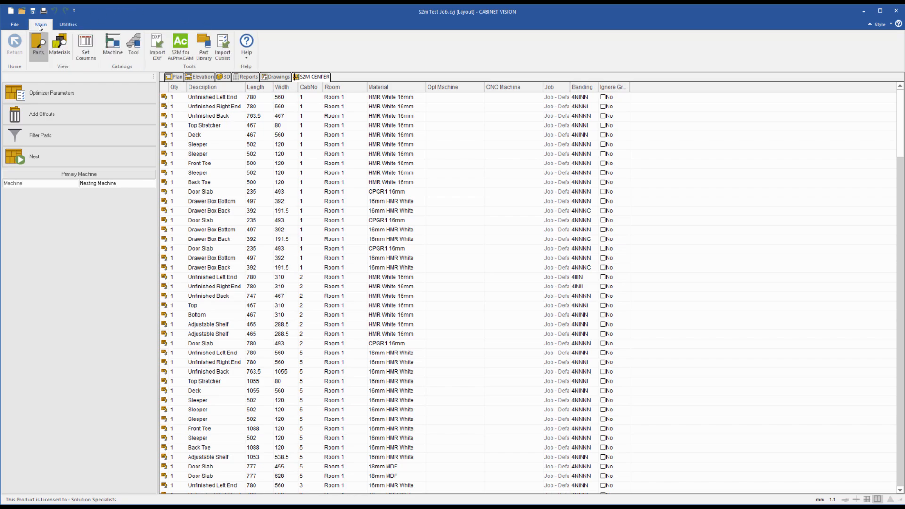
click(59, 45)
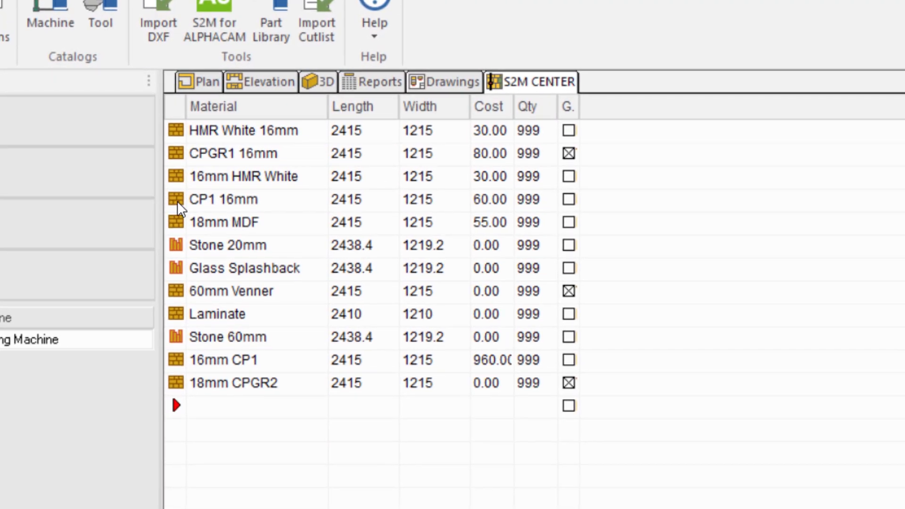
Override the tools for the CP1 16mm material in this job with 10COMP 3Wing for both front face and back face
right_click(181, 207)
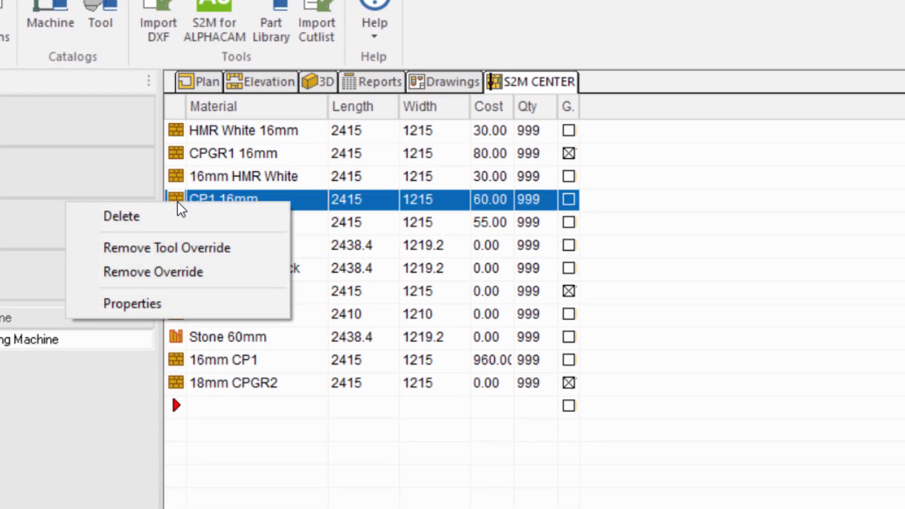
click(167, 307)
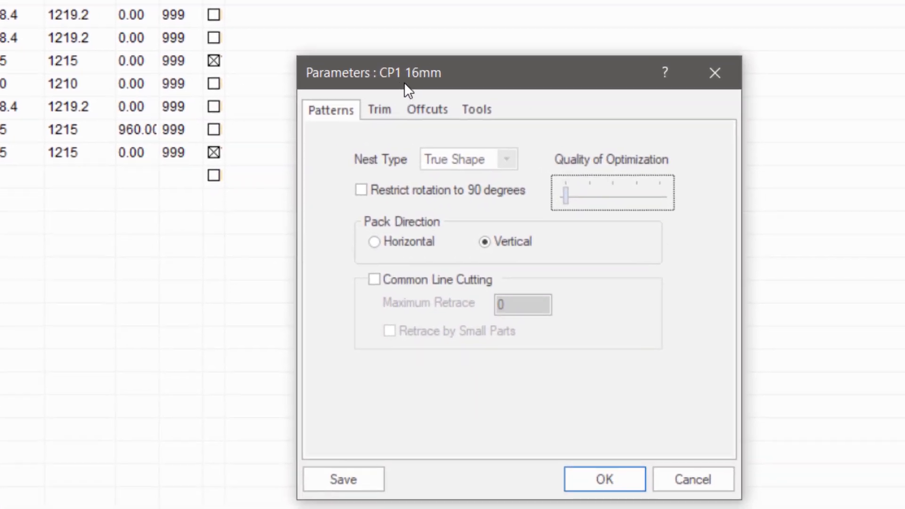
click(675, 237)
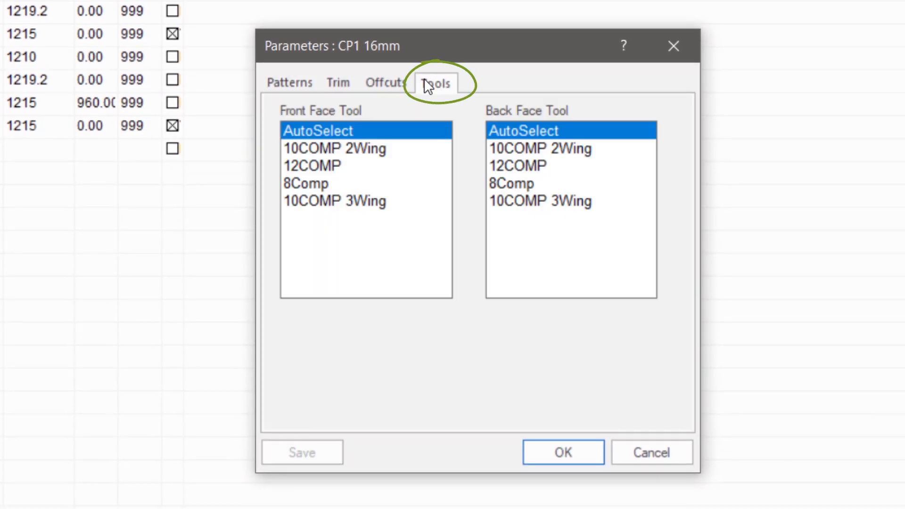
click(357, 201)
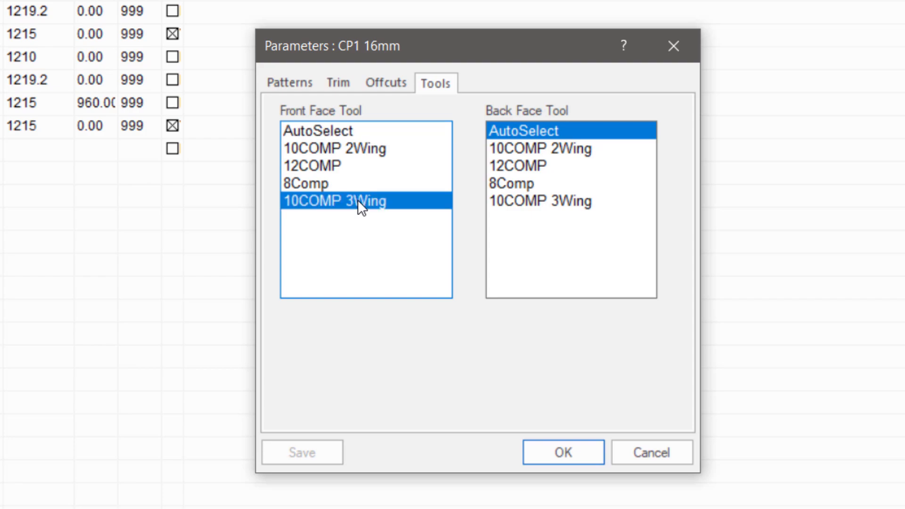
click(539, 201)
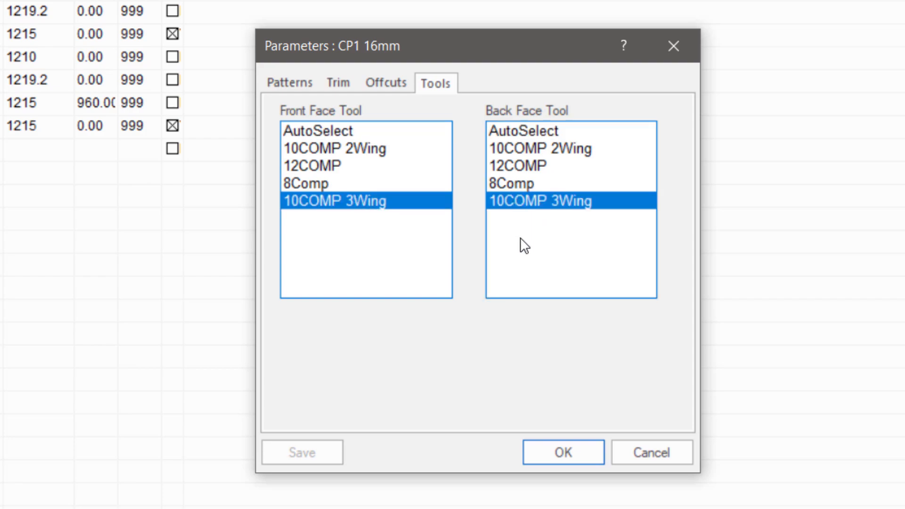
click(565, 449)
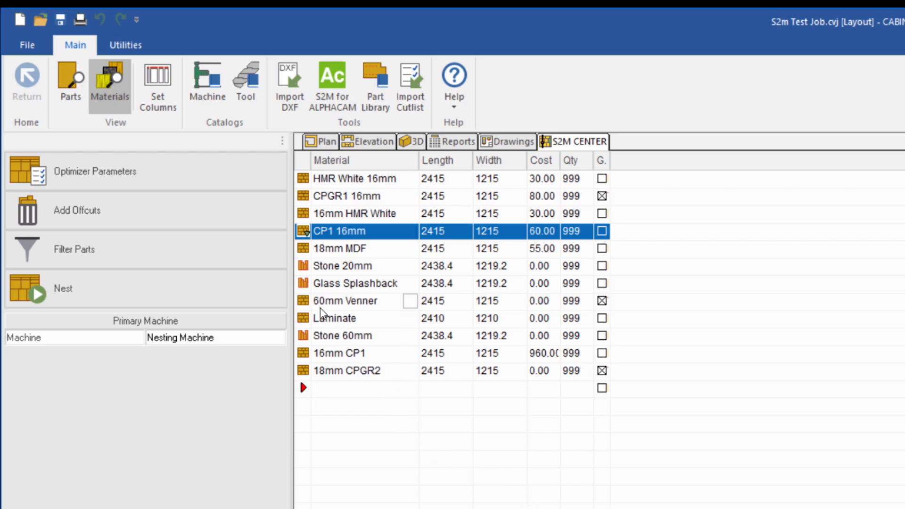
Open the available override and property commands for the CP1 16mm material
right_click(306, 238)
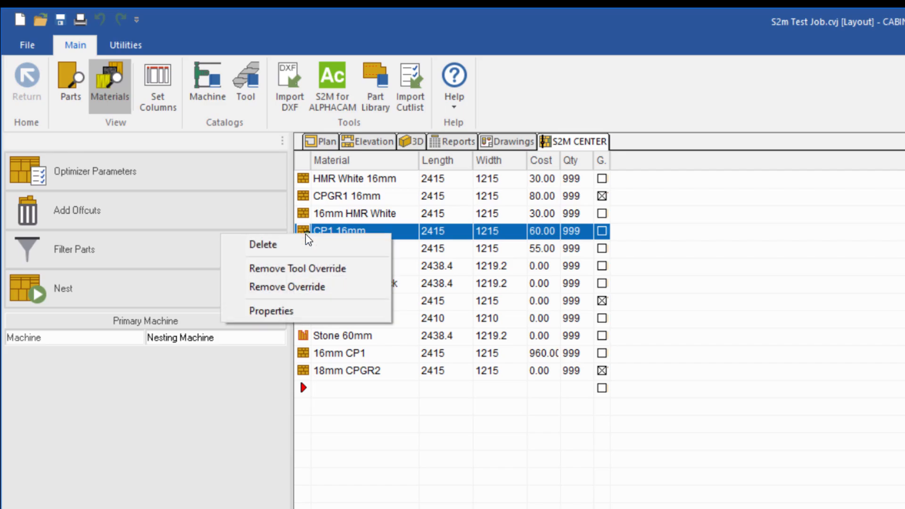